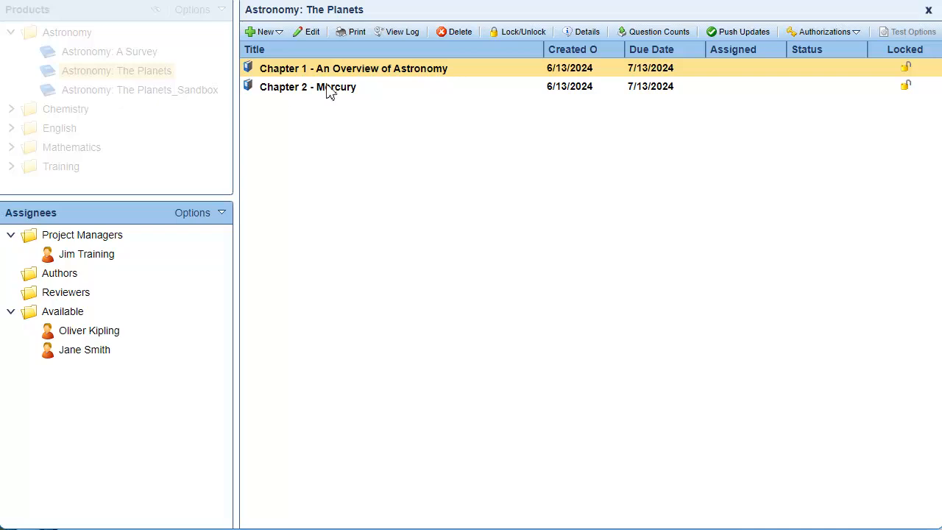
Close the Astronomy: The Planets product and open the Astronomy: The Planets_Sandbox product.
left_click(928, 11)
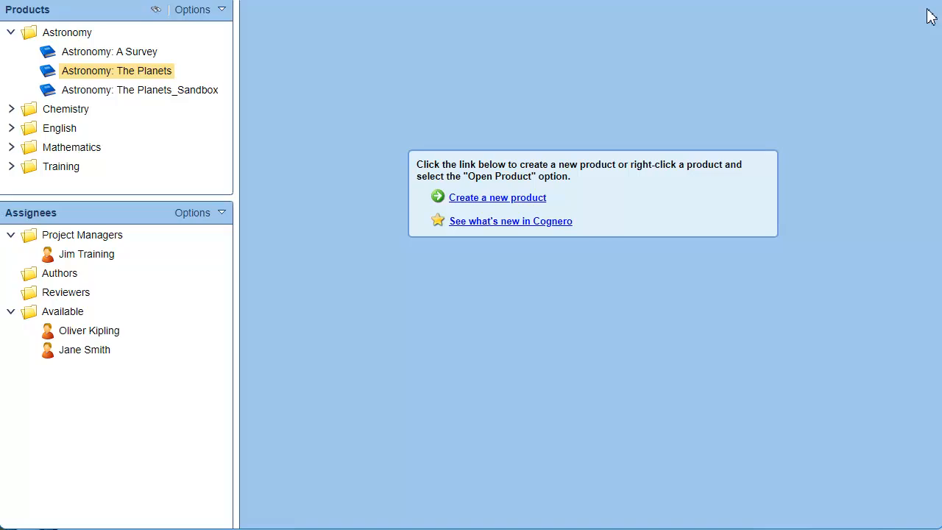
left_click(132, 96)
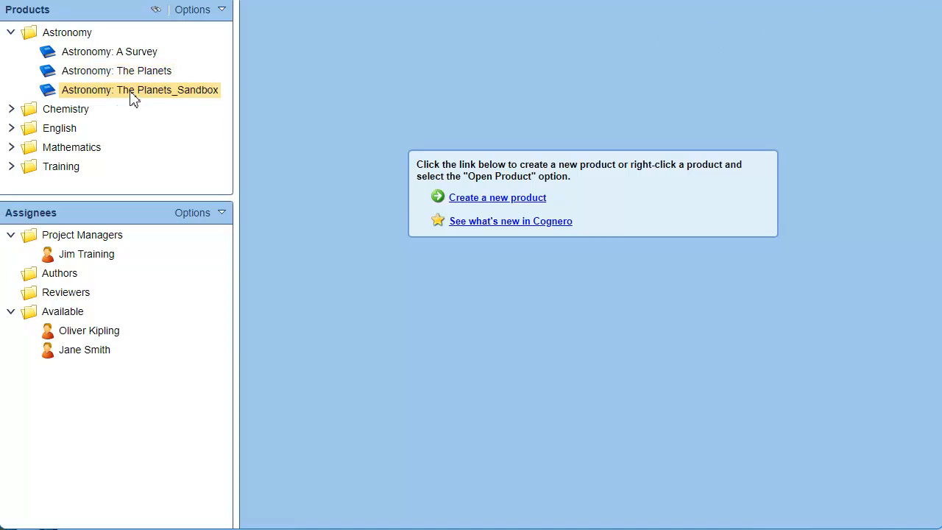
right_click(132, 97)
left_click(184, 115)
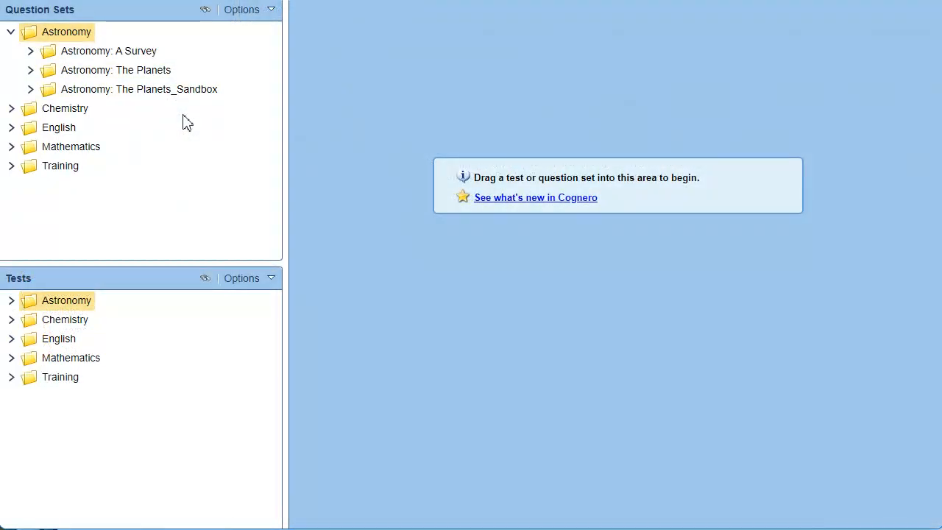
Expand Astronomy: The Planets in the question sets and look at the questions in Chapter 1 - An Overview of Astronomy.
left_click(30, 70)
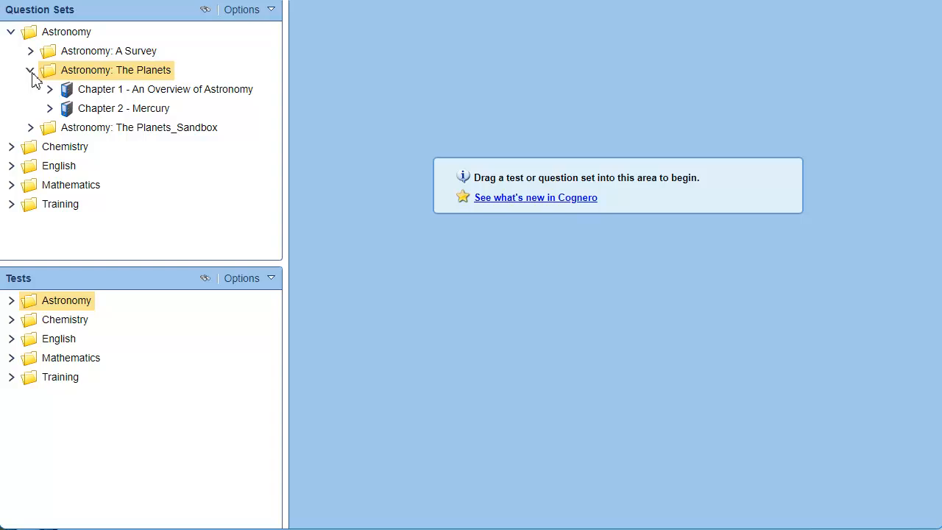
left_click(49, 89)
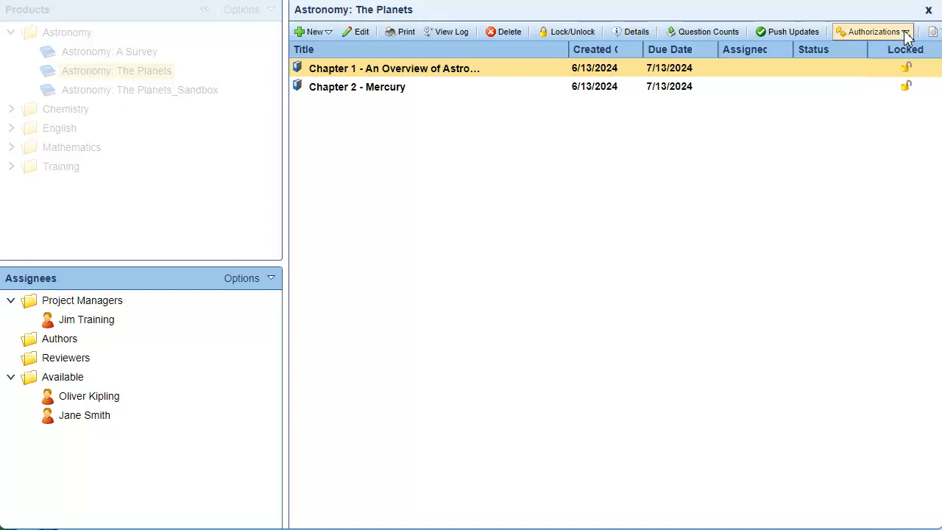
Review the authorizations report for Astronomy: The Planets, close it, and open Push Updates for the product.
left_click(905, 34)
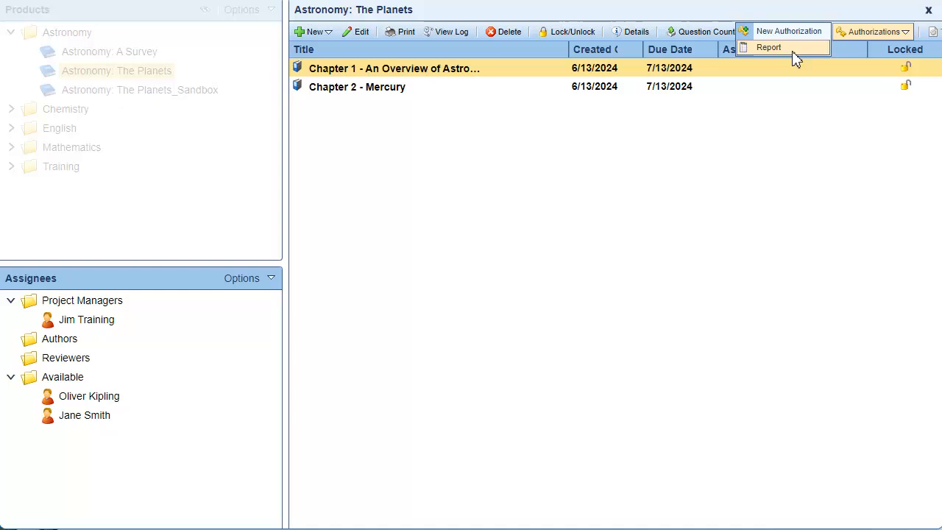
left_click(793, 48)
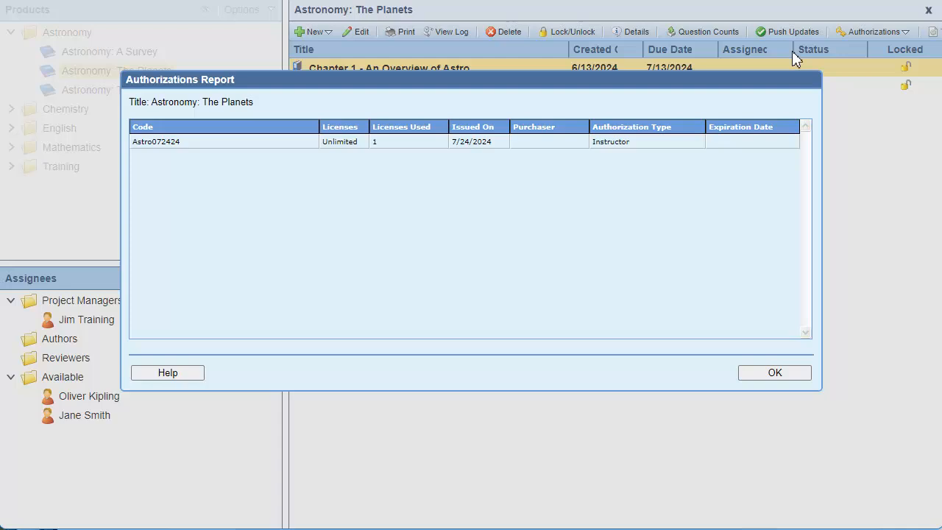
left_click(779, 373)
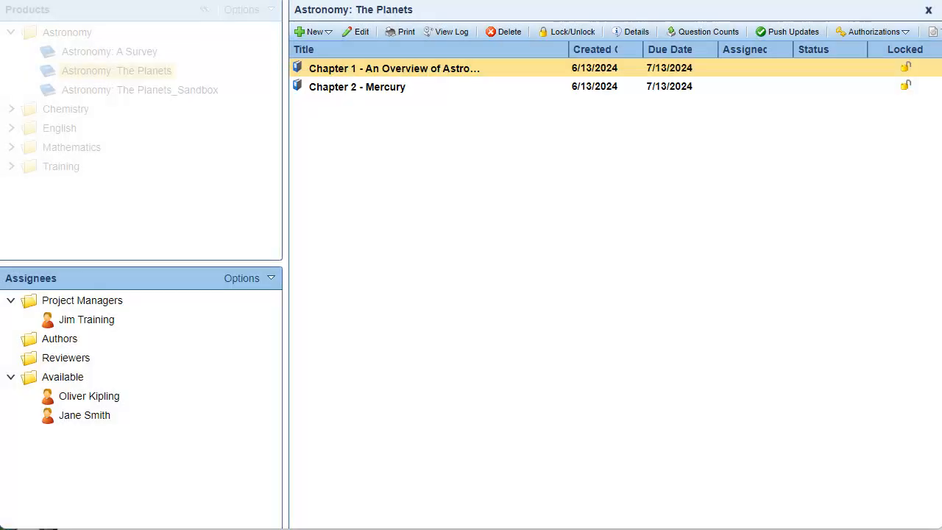
left_click(788, 32)
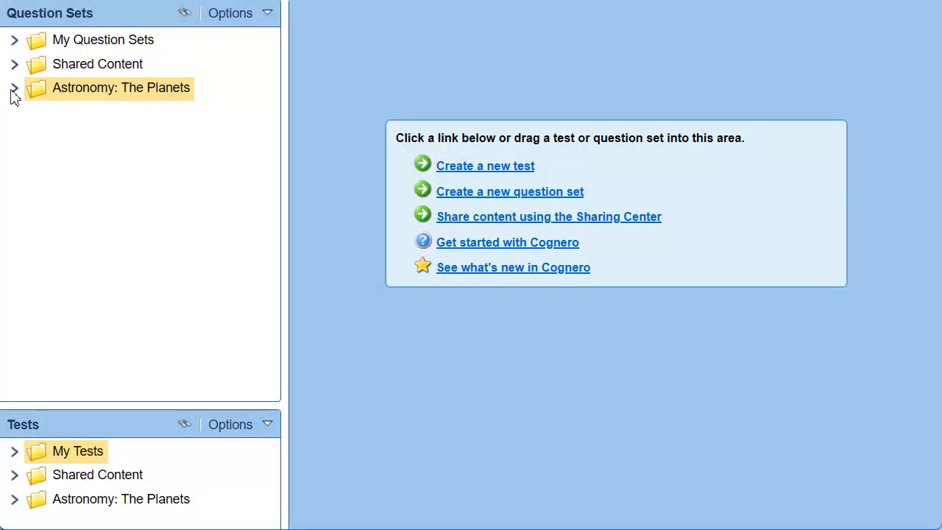
In the instructor's question sets, expand Astronomy: The Planets and examine the questions in Chapters 1 and 2.
left_click(13, 89)
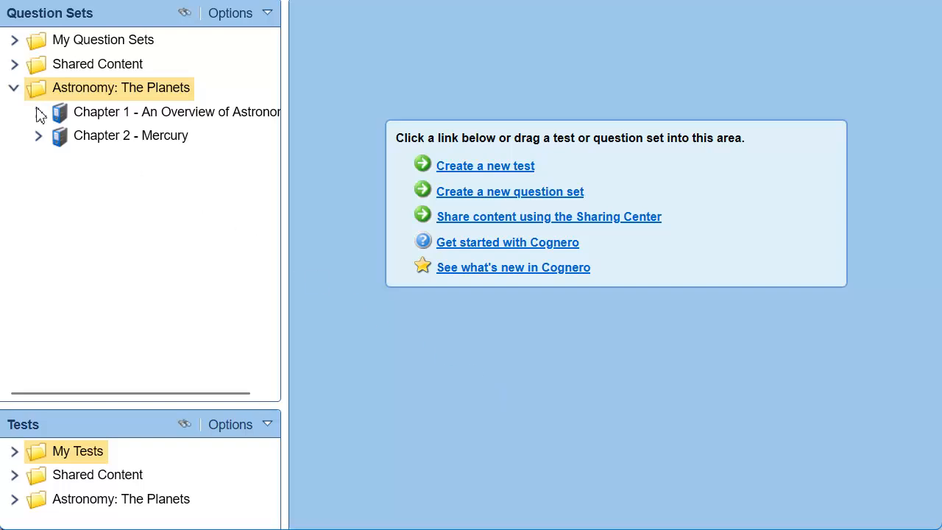
left_click(38, 112)
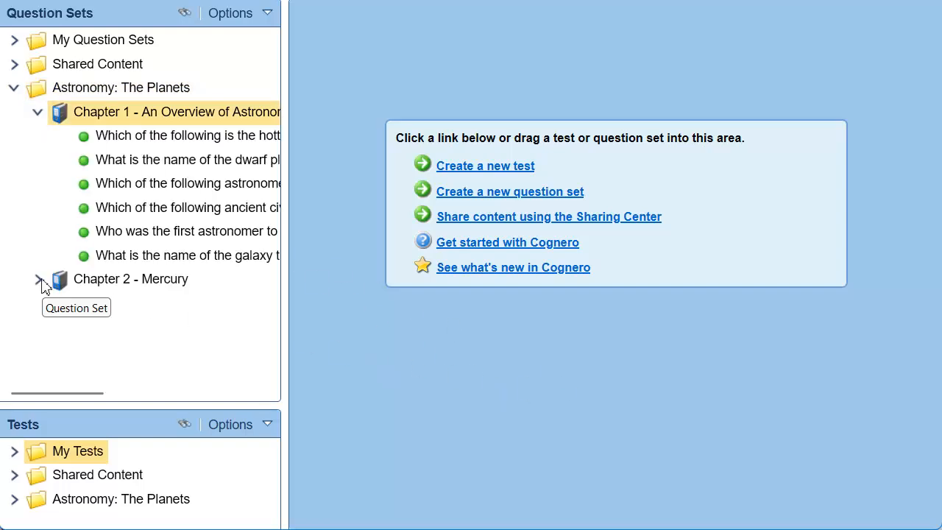
left_click(38, 279)
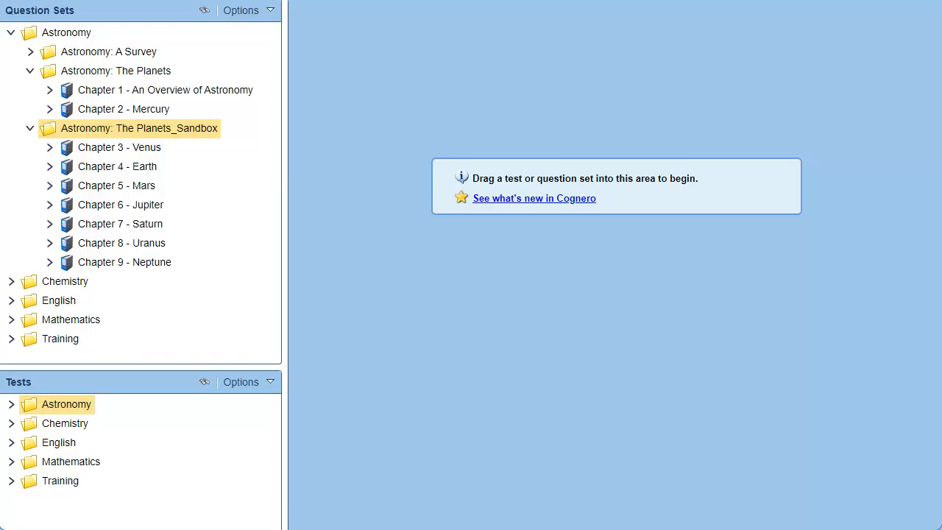
Examine the questions in Chapter 3 - Venus and Chapter 4 - Earth of Astronomy: The Planets_Sandbox.
left_click(50, 148)
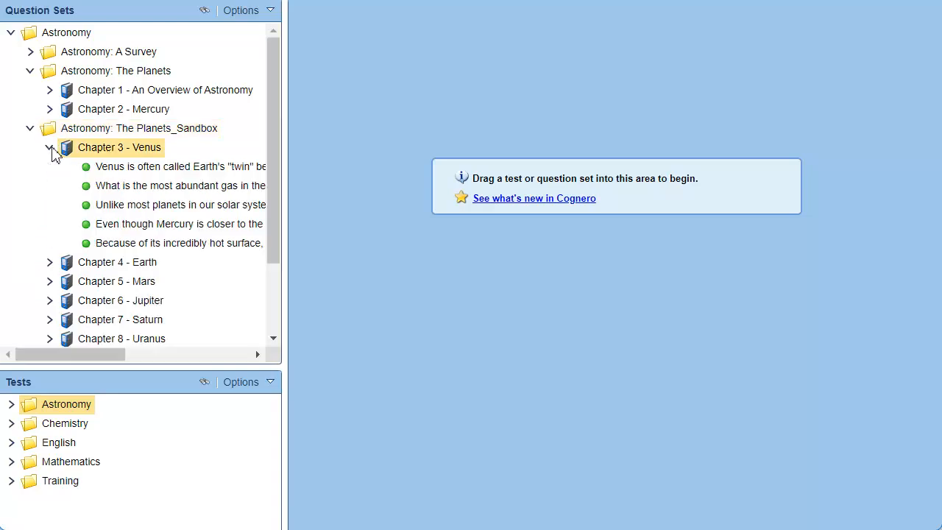
left_click(50, 262)
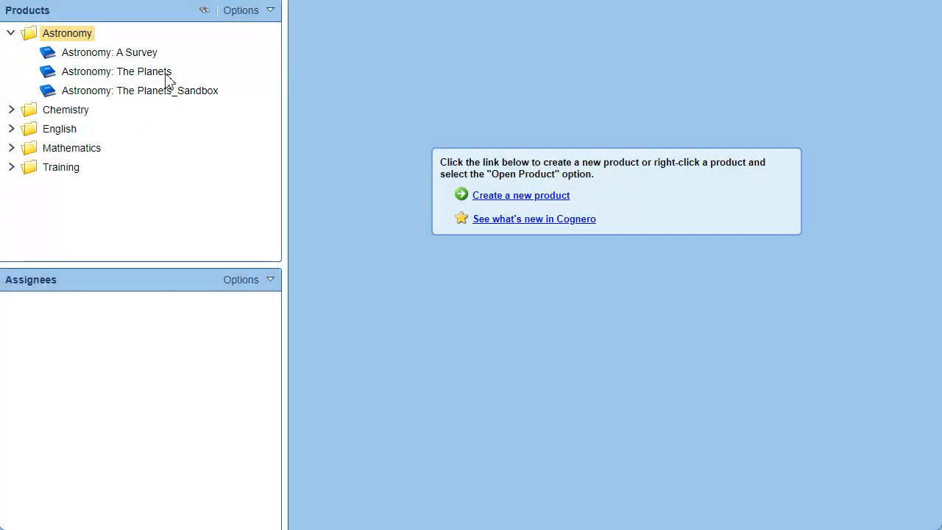
Open the Astronomy: The Planets product and create a question set titled "Chapter 3 - Venus" with English as its language.
right_click(167, 77)
left_click(247, 97)
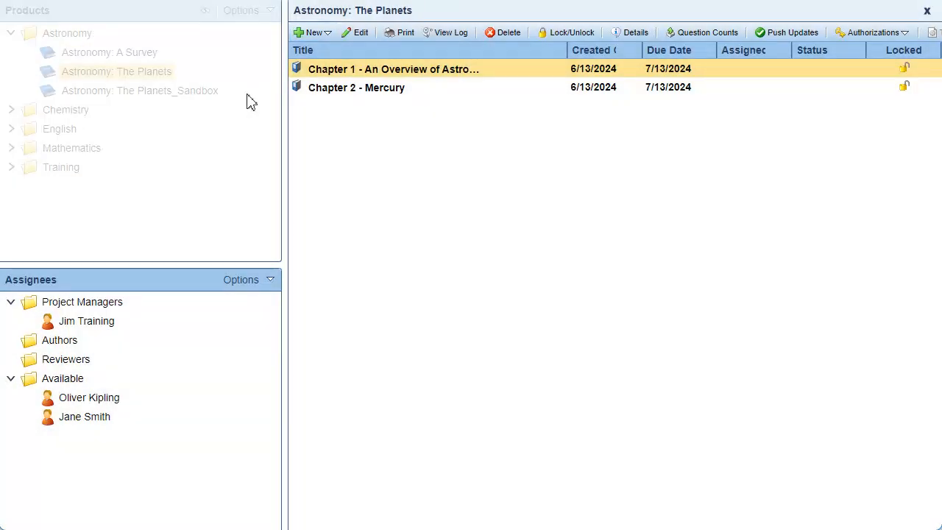
left_click(329, 34)
left_click(377, 33)
type("Cha")
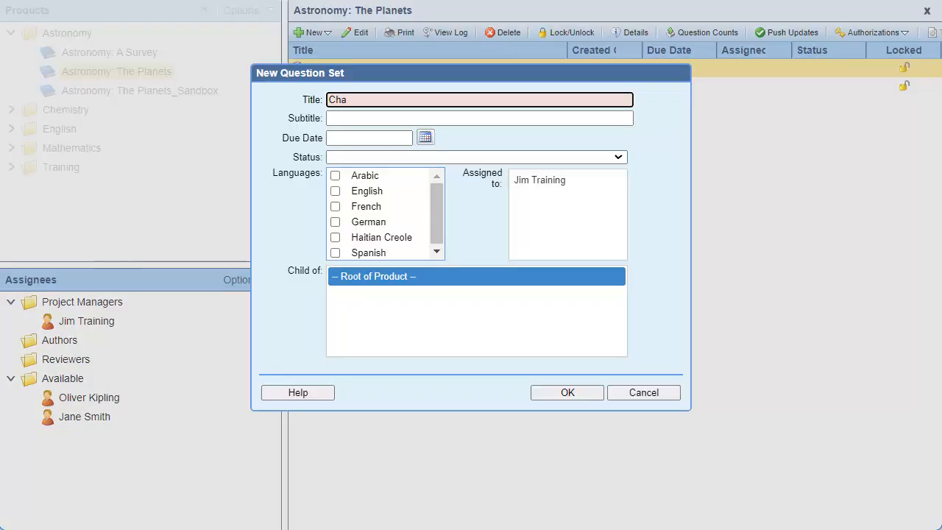
type("pter 3 - Venus")
left_click(335, 191)
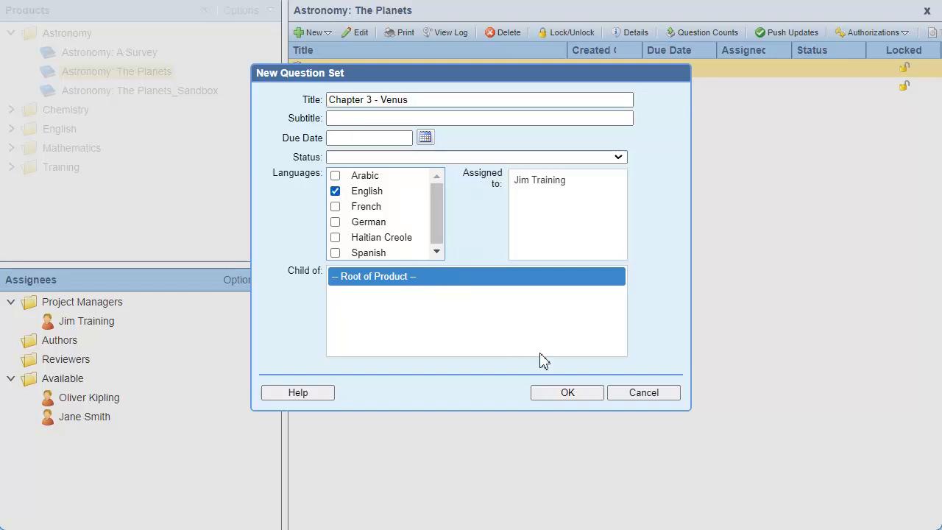
left_click(592, 392)
Create another question set titled "Chapter 4 - Earth" in the product, with English as its language.
left_click(328, 34)
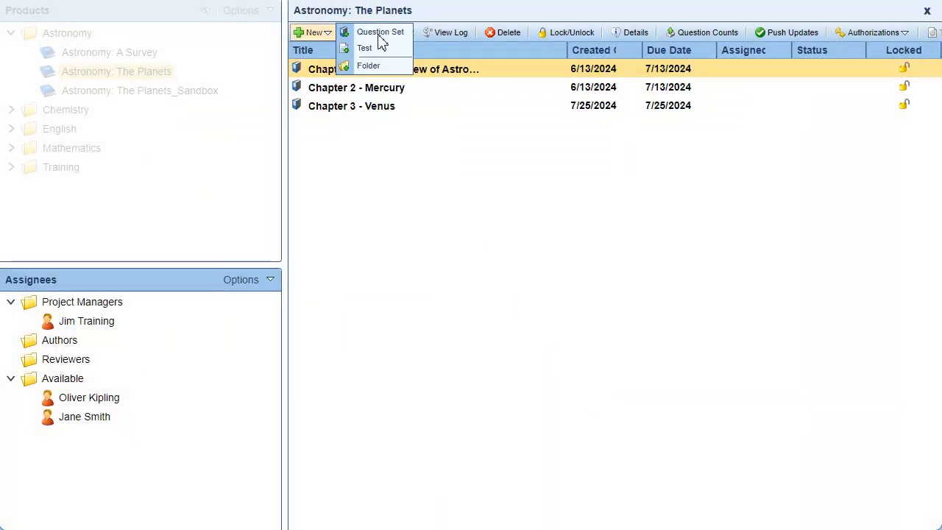
left_click(379, 33)
type("Chapter 4 - Earth")
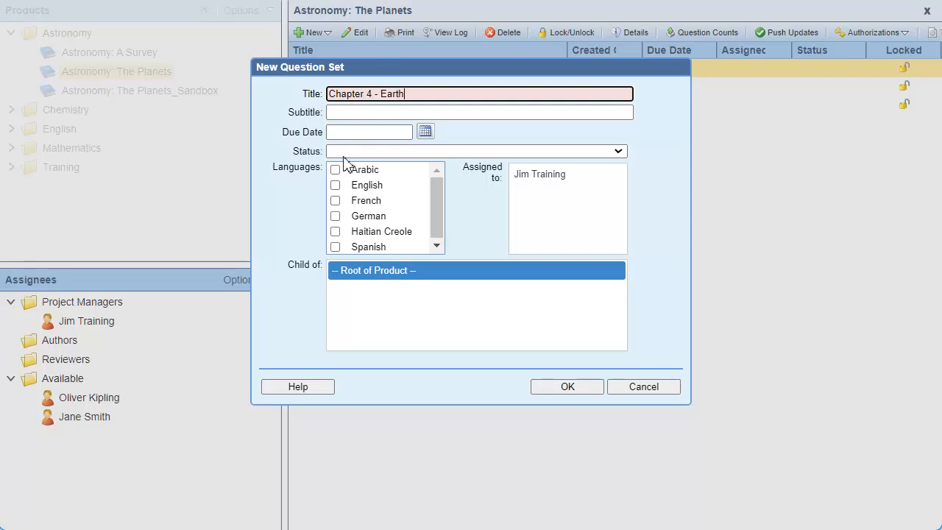
left_click(335, 184)
left_click(568, 386)
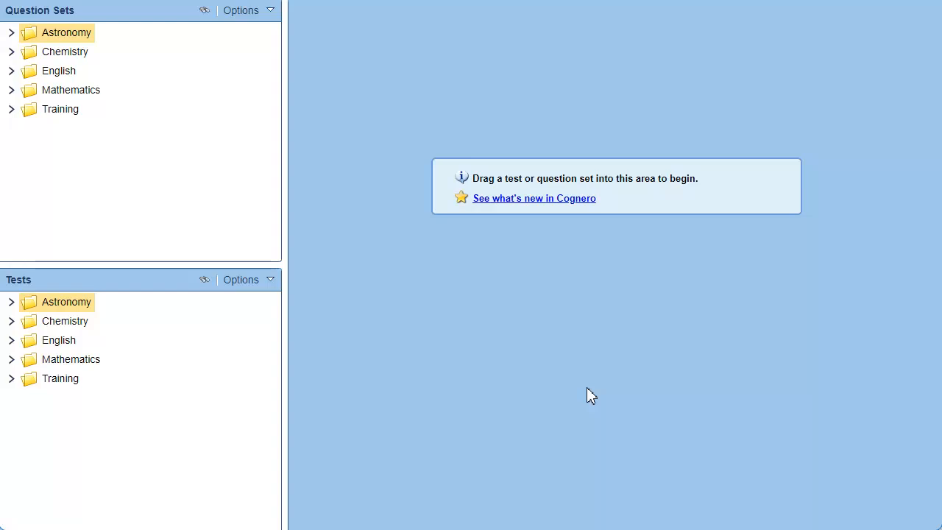
Open Chapter 3 - Venus of Astronomy: The Planets and add the questions from the sandbox's Chapter 3 - Venus set to it.
left_click(11, 32)
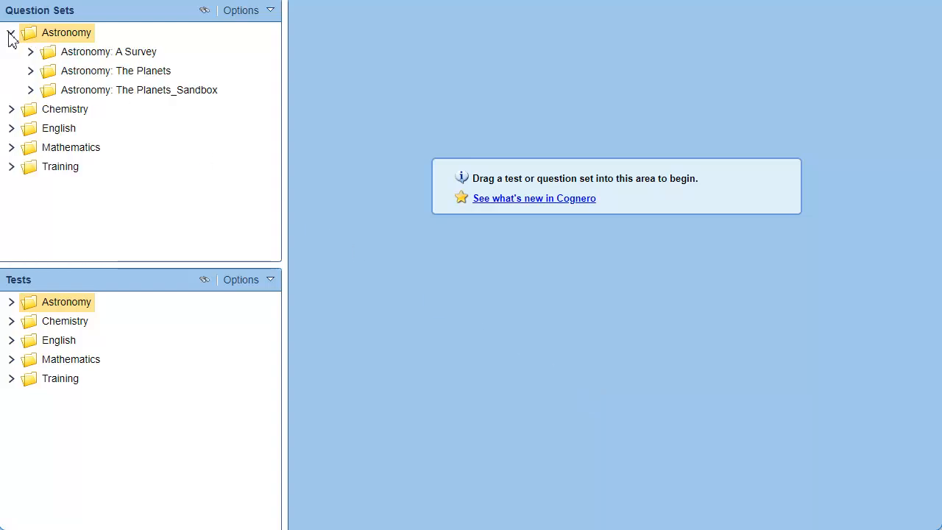
left_click(30, 70)
right_click(106, 130)
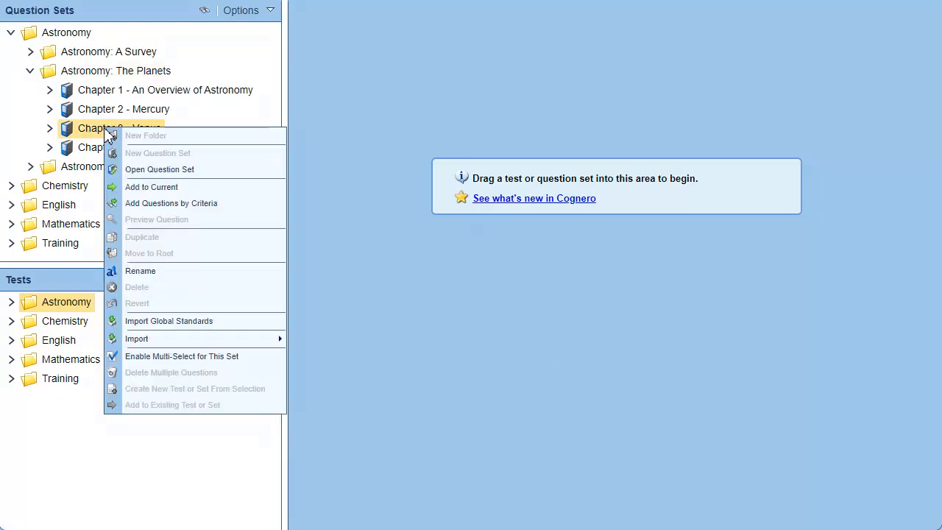
left_click(265, 180)
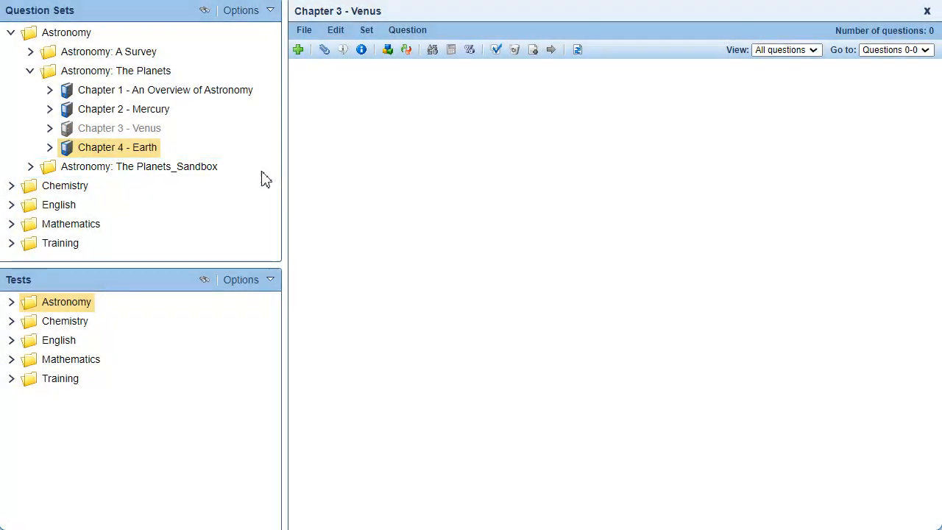
left_click(31, 166)
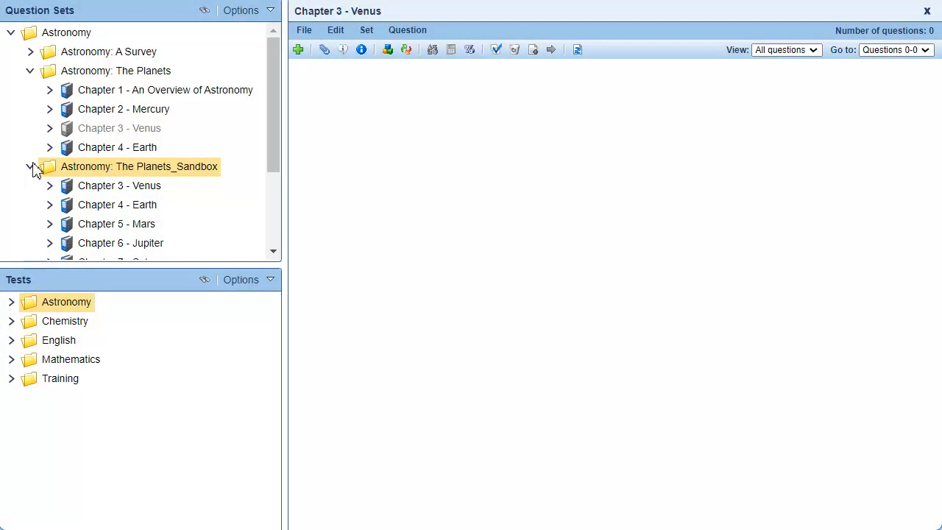
right_click(107, 187)
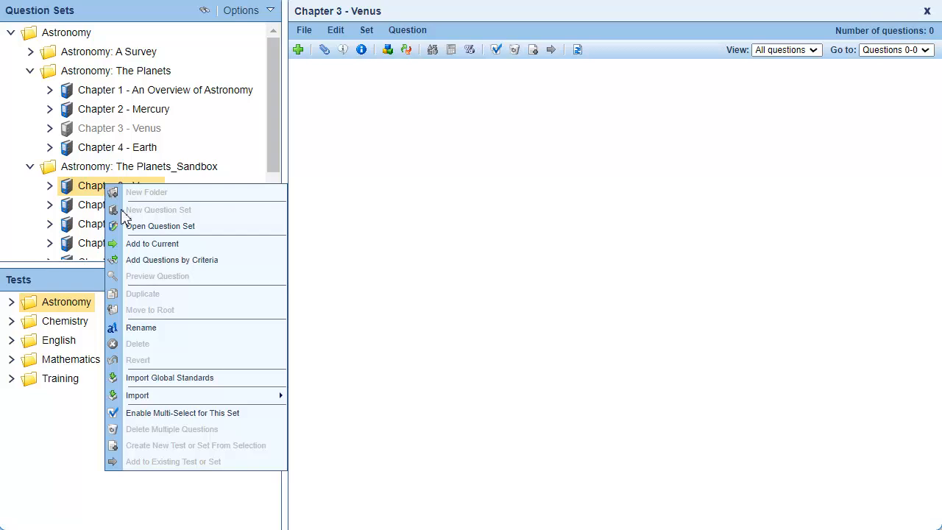
left_click(147, 245)
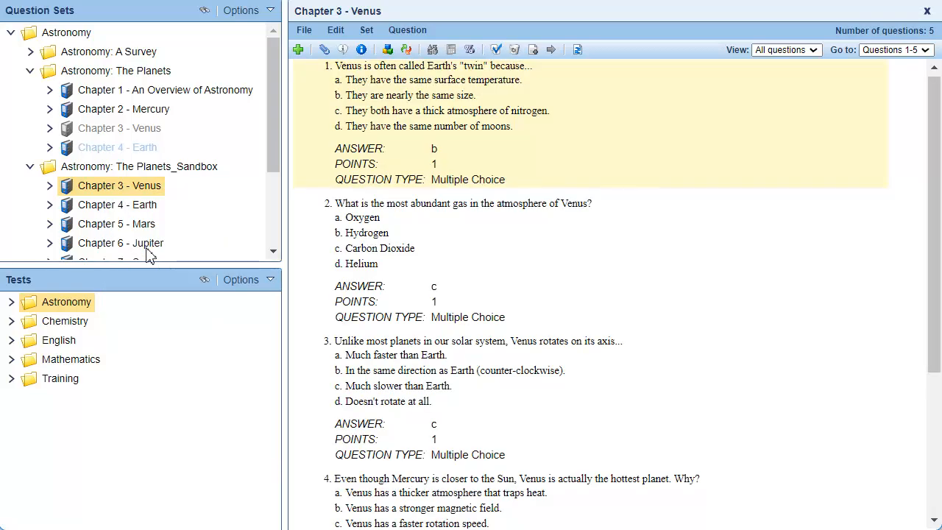
Open Chapter 4 - Earth of Astronomy: The Planets and add the questions from the sandbox's Chapter 4 - Earth set to it.
right_click(147, 147)
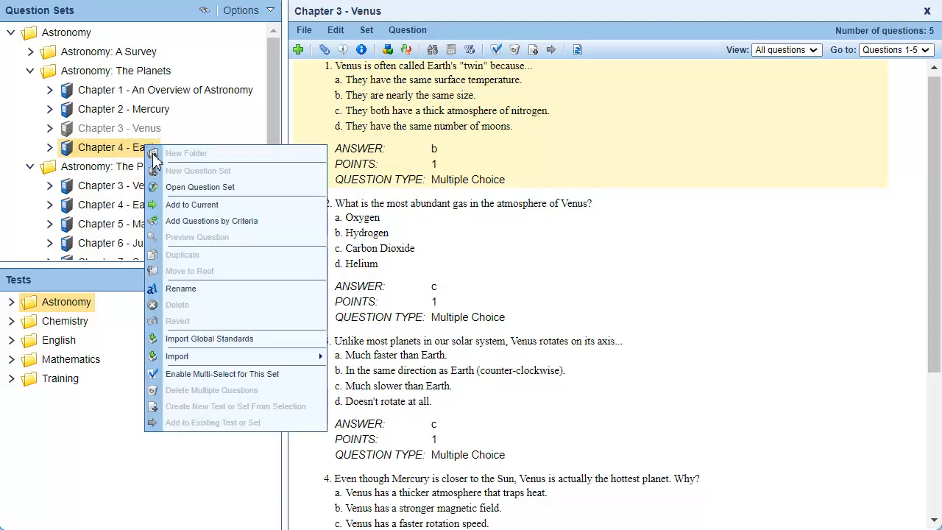
left_click(190, 190)
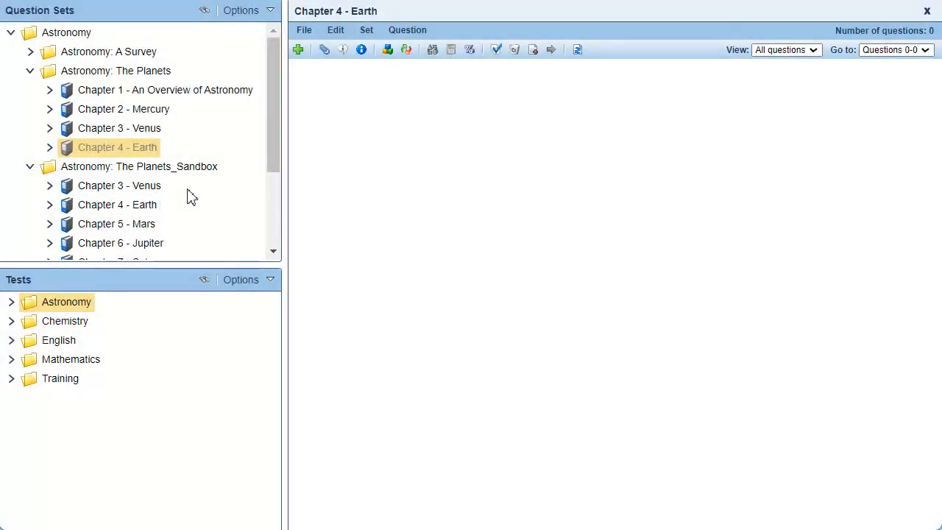
right_click(146, 210)
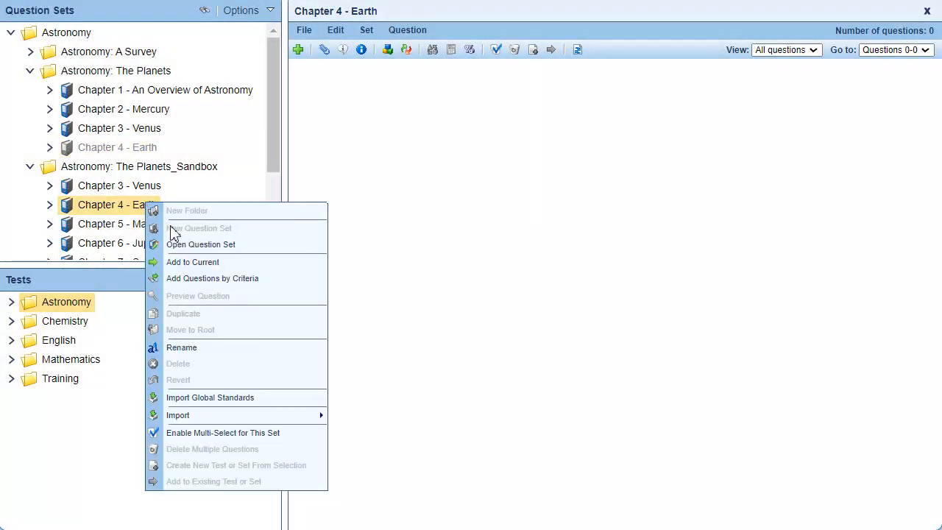
left_click(211, 263)
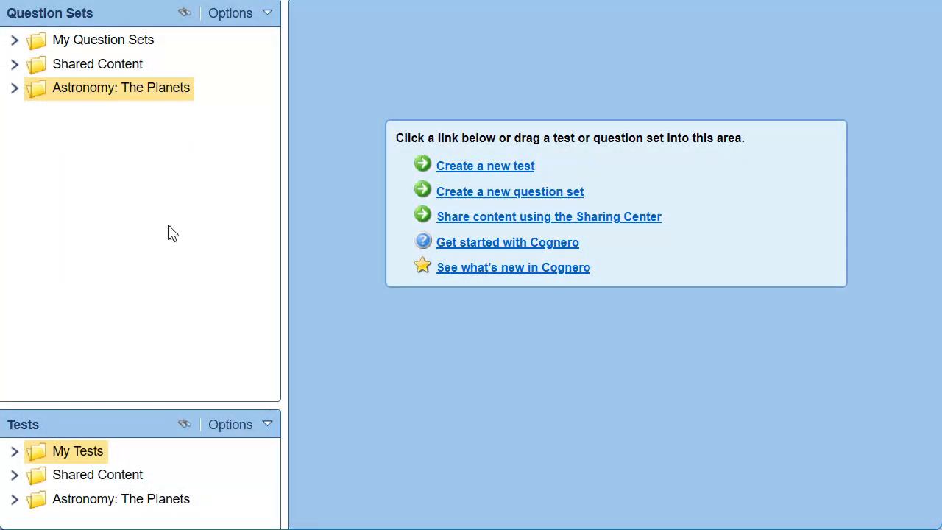
Check the instructor's Astronomy: The Planets question sets, and review the product's authorizations report in the publisher view.
left_click(14, 88)
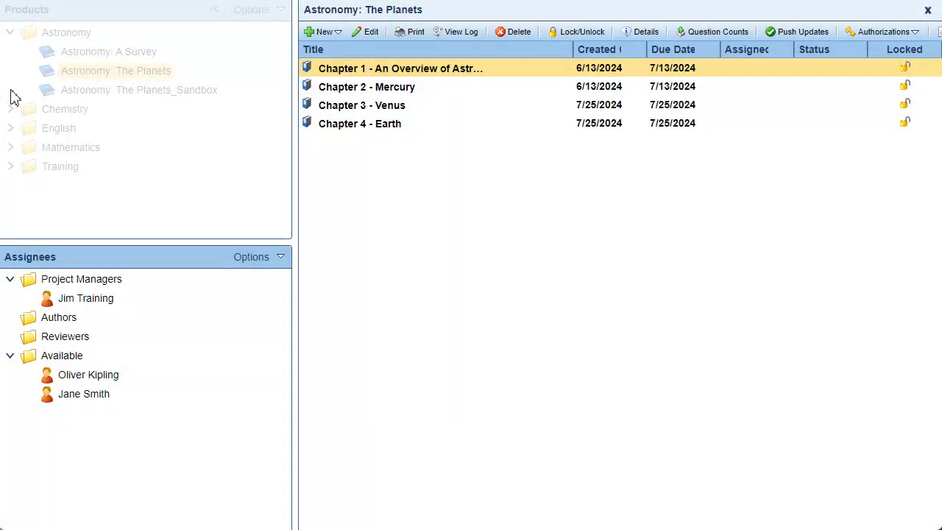
left_click(916, 33)
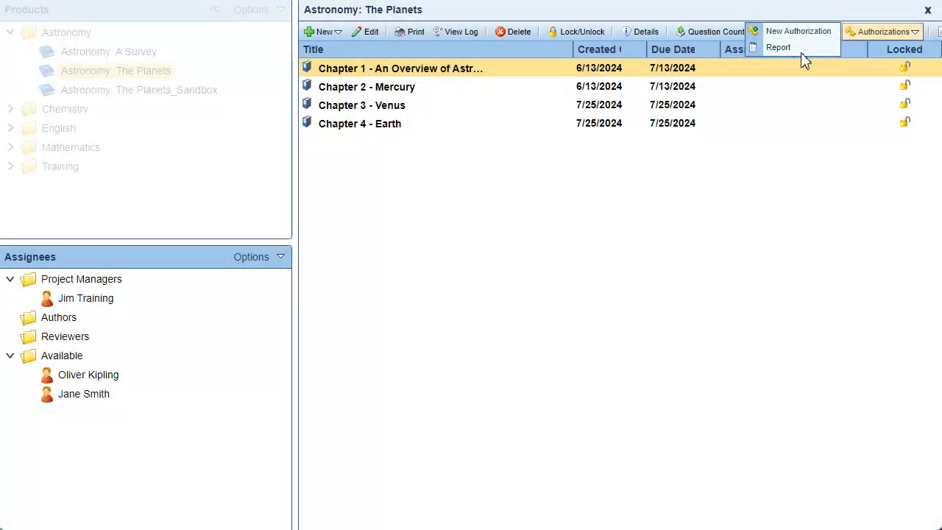
left_click(780, 48)
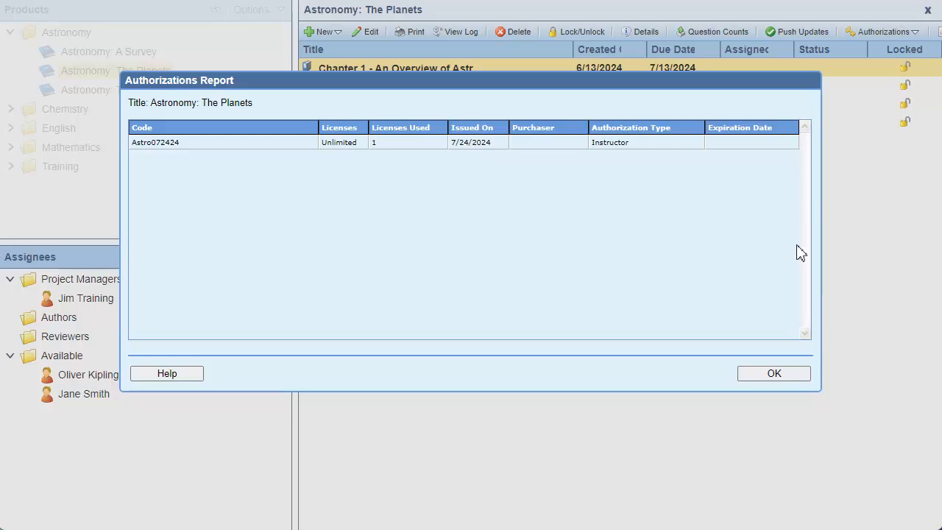
left_click(793, 377)
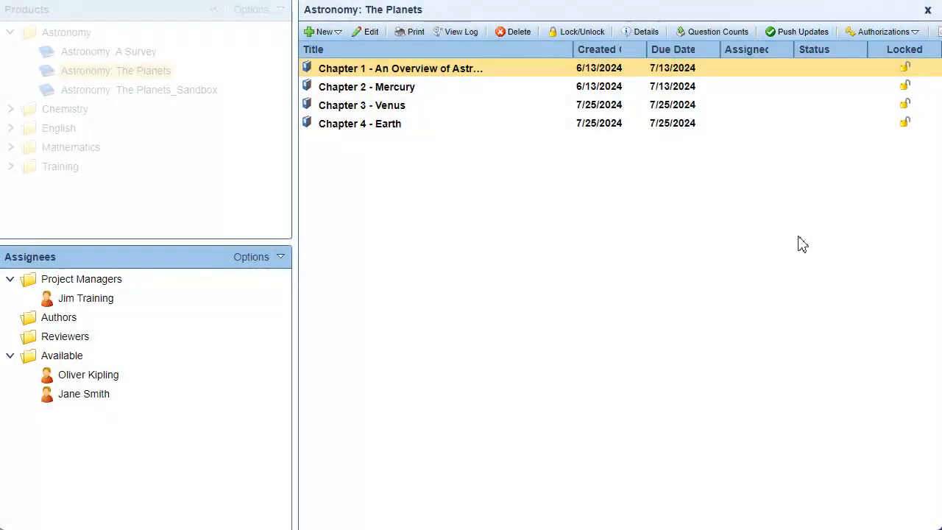
Push the product updates for Astronomy: The Planets to its authorized instructors.
left_click(806, 33)
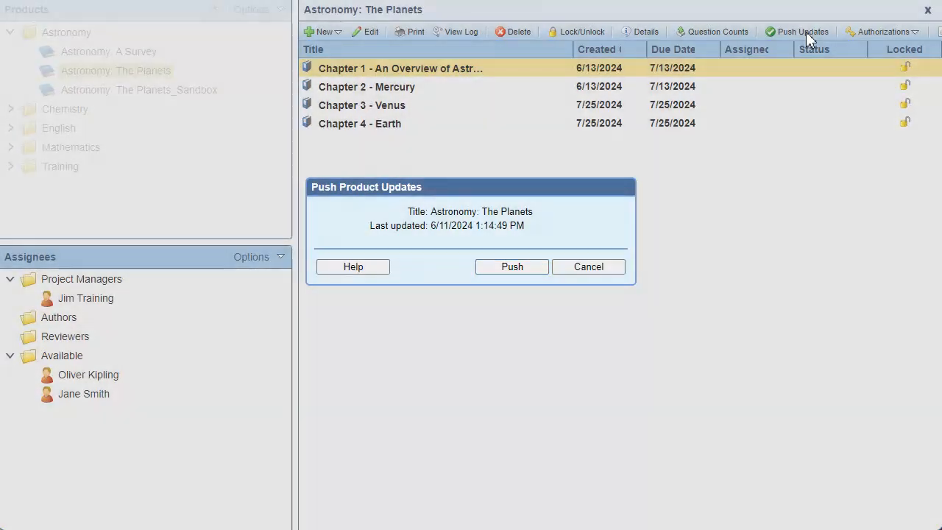
left_click(512, 266)
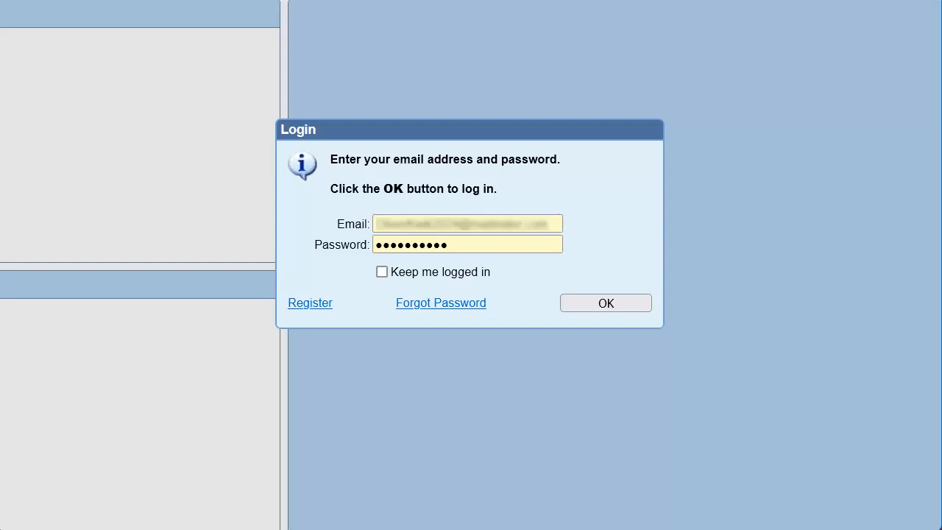
Log in to the instructor account with the prefilled credentials and examine Chapter 3 - Venus in Astronomy: The Planets.
left_click(624, 306)
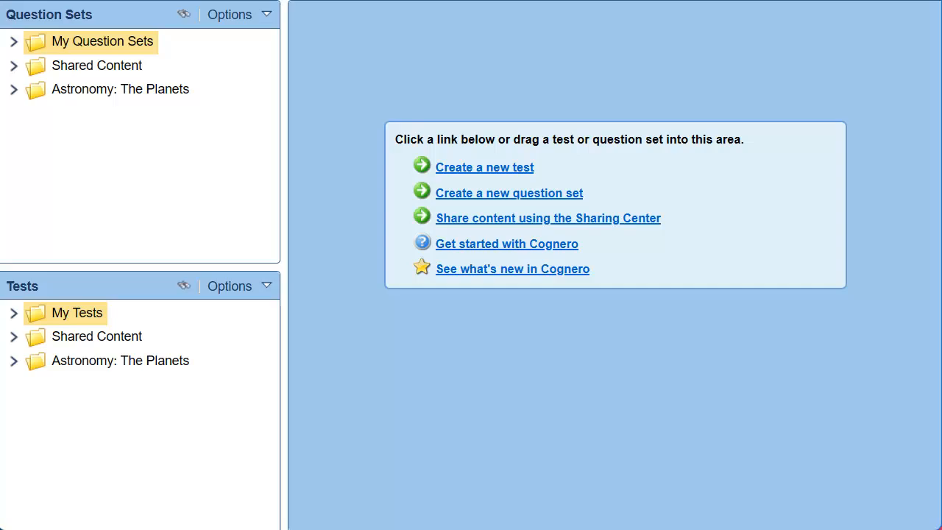
left_click(14, 93)
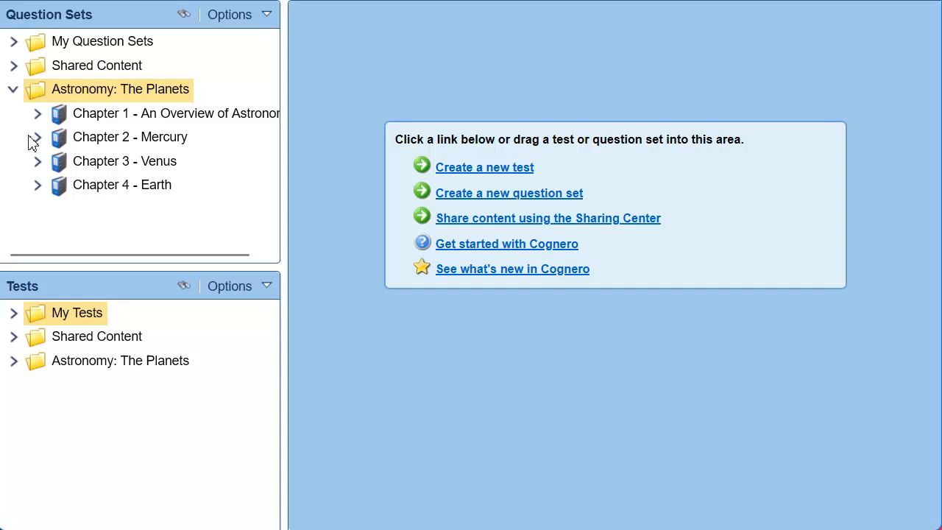
left_click(38, 161)
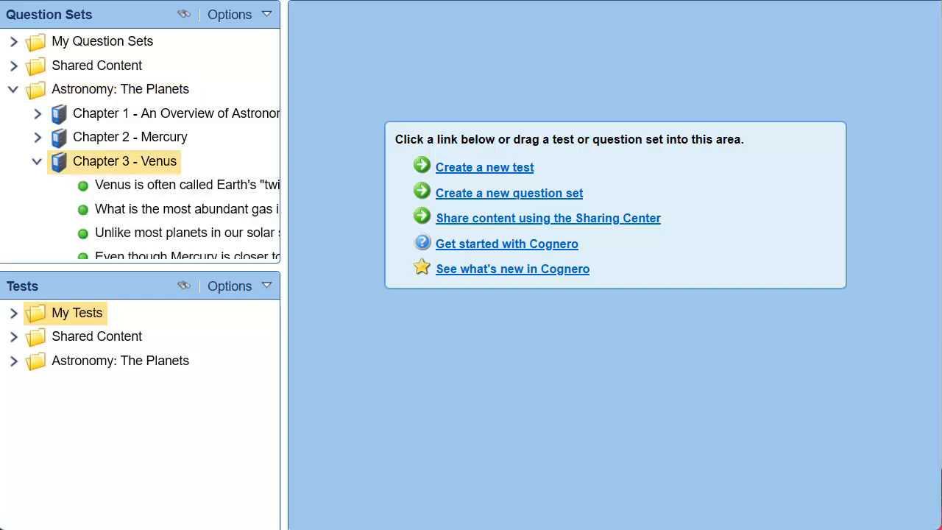